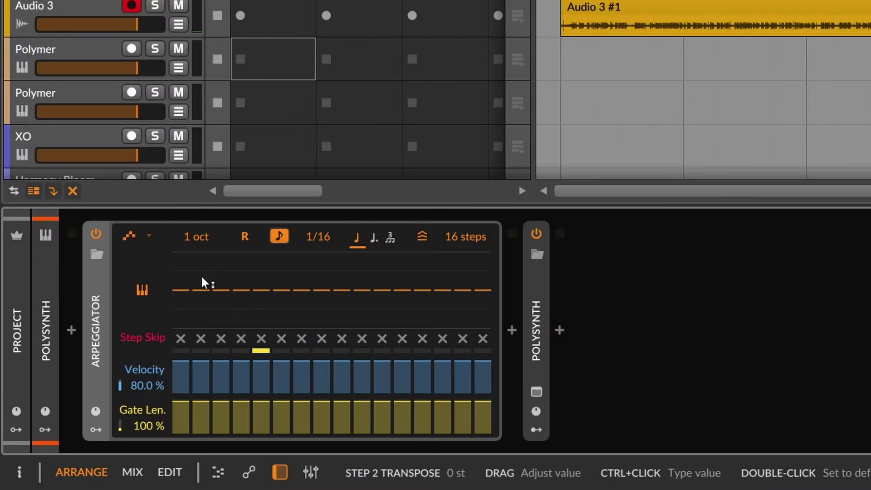
Raise and lower arpeggiator transpose steps 2, 4 and 5, and push step 7 to 16 semitones.
{"action": "left_click_drag", "start_coordinate": [202, 282], "coordinate": [202, 271]}
{"action": "mouse_move", "coordinate": [241, 290]}
{"action": "left_mouse_down"}
{"action": "mouse_move", "coordinate": [237, 317]}
{"action": "mouse_move", "coordinate": [261, 280]}
{"action": "left_mouse_up"}
{"action": "left_click_drag", "start_coordinate": [312, 272], "coordinate": [304, 263]}
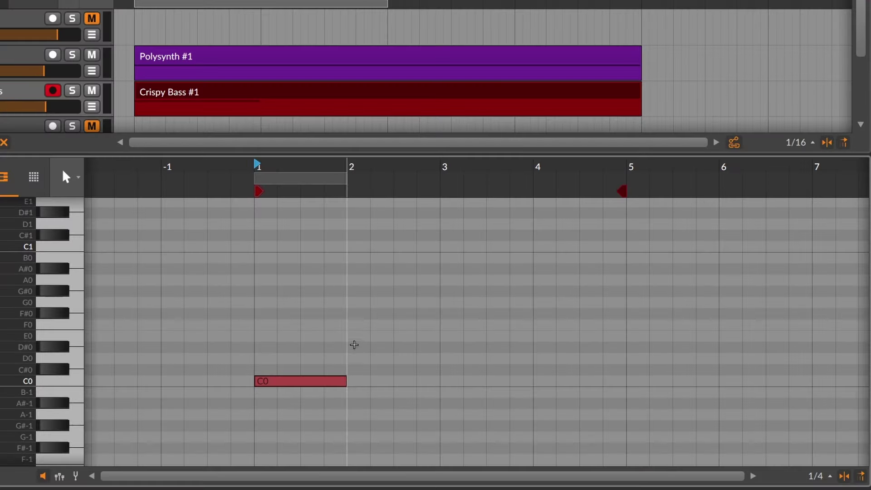
Draw D#0, G#0 and G0 notes in bars 2–4, then shorten the C0 note slightly.
{"action": "double_click", "coordinate": [347, 346]}
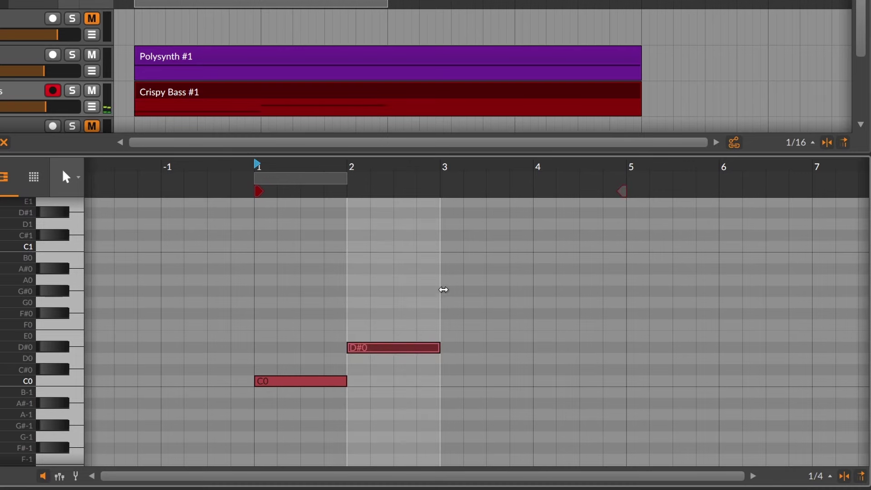
{"action": "double_click", "coordinate": [443, 292]}
{"action": "double_click", "coordinate": [538, 303]}
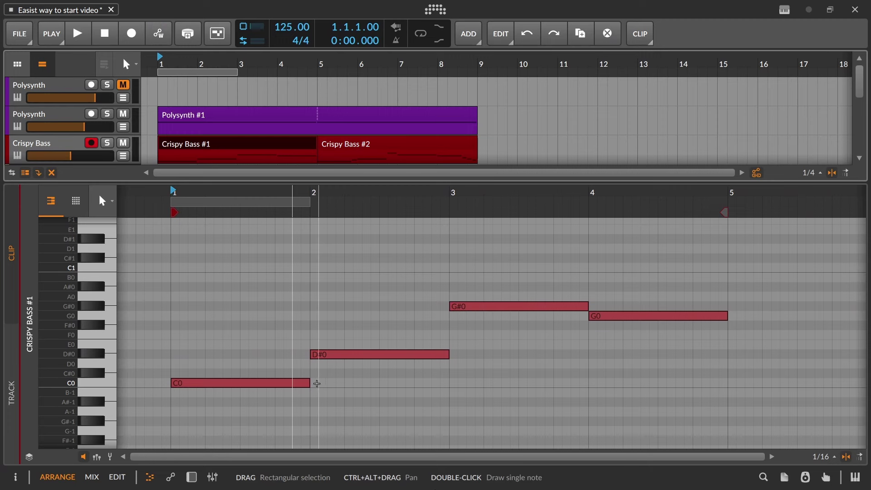
{"action": "left_click_drag", "start_coordinate": [310, 383], "coordinate": [292, 382]}
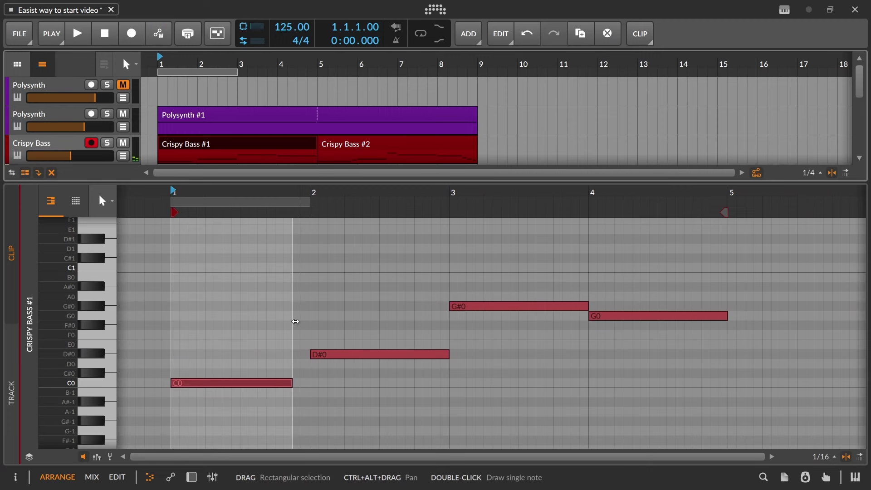
Add a short D0 passing note and a short A#0 after a trimmed D#0.
{"action": "double_click", "coordinate": [295, 364]}
{"action": "left_click_drag", "start_coordinate": [340, 364], "coordinate": [311, 365]}
{"action": "left_click_drag", "start_coordinate": [451, 352], "coordinate": [414, 353]}
{"action": "double_click", "coordinate": [420, 287]}
{"action": "left_click_drag", "start_coordinate": [457, 286], "coordinate": [449, 286]}
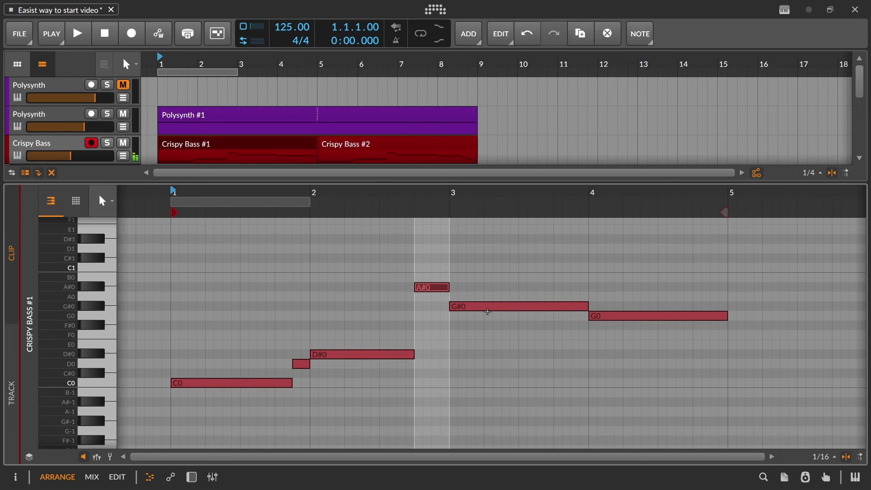
Add G#0 and short F0 notes after G0, then bring up the Crispy Bass #2 clip.
{"action": "scroll", "coordinate": [591, 306], "scroll_direction": "right", "scroll_amount": 3}
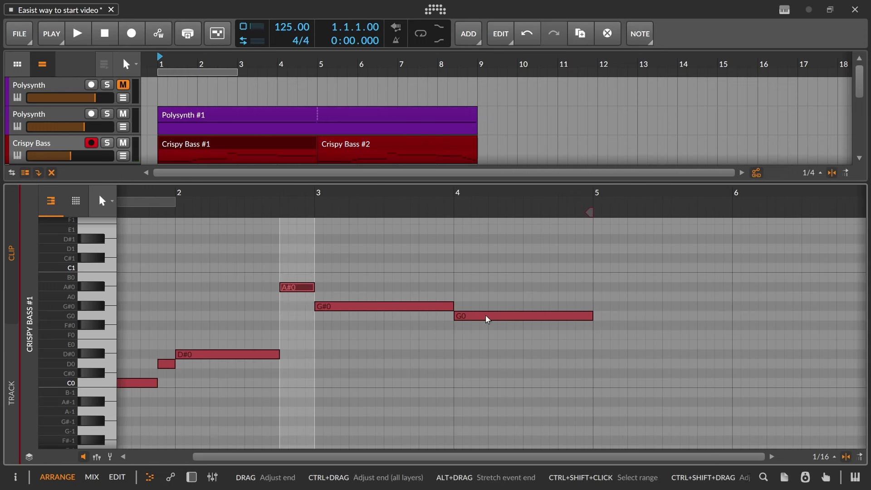
{"action": "left_click_drag", "start_coordinate": [592, 316], "coordinate": [557, 306]}
{"action": "double_click", "coordinate": [511, 306]}
{"action": "double_click", "coordinate": [561, 334]}
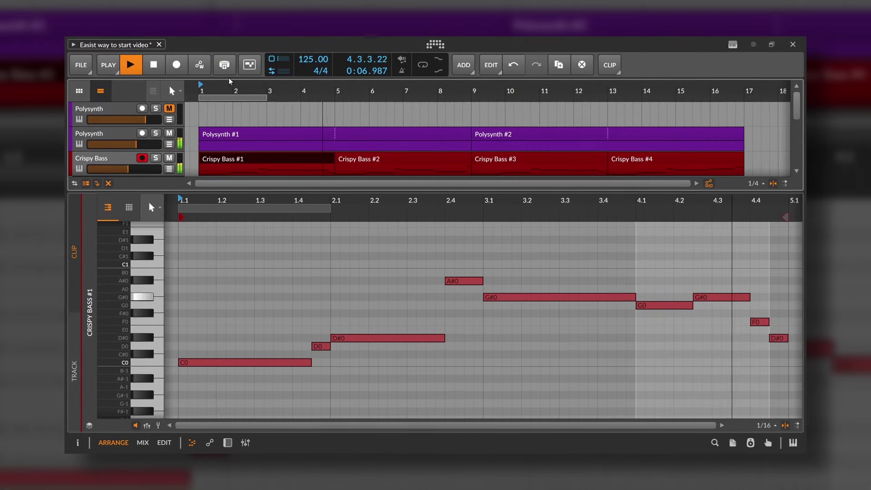
{"action": "left_click", "coordinate": [356, 160]}
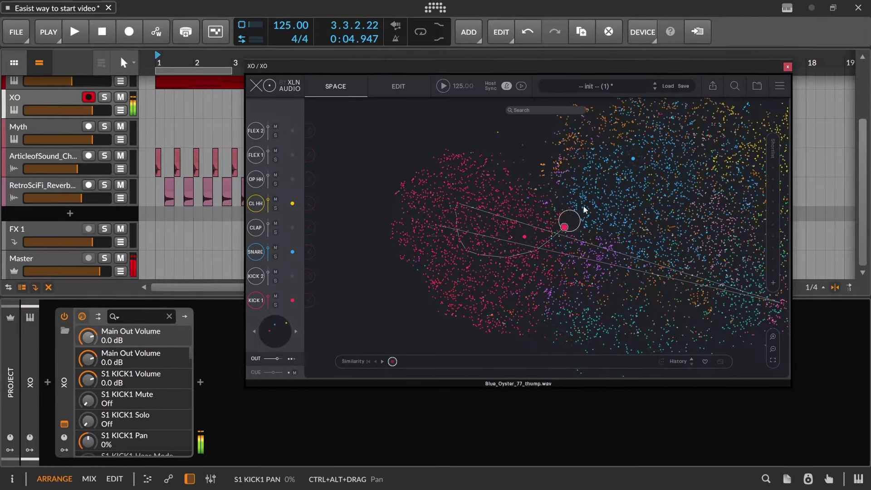
Pick a different XO drum sample and duplicate the bar-1 hits through bar 7 on both tracks.
{"action": "left_click_drag", "start_coordinate": [581, 208], "coordinate": [439, 234]}
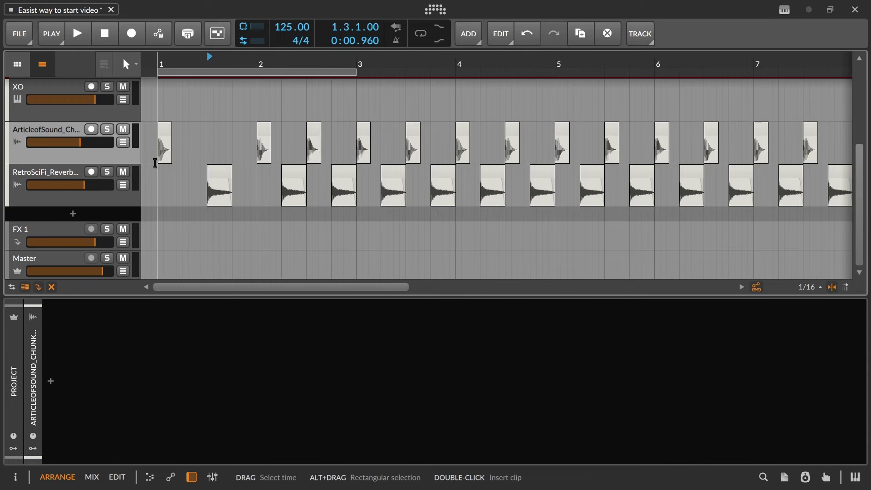
{"action": "left_click_drag", "start_coordinate": [157, 125], "coordinate": [253, 209]}
{"action": "key", "text": "ctrl+d"}
{"action": "key", "text": "ctrl+d"}
{"action": "key", "text": "ctrl+d"}
{"action": "key", "text": "ctrl+d"}
{"action": "key", "text": "ctrl+d"}
{"action": "key", "text": "ctrl+d"}
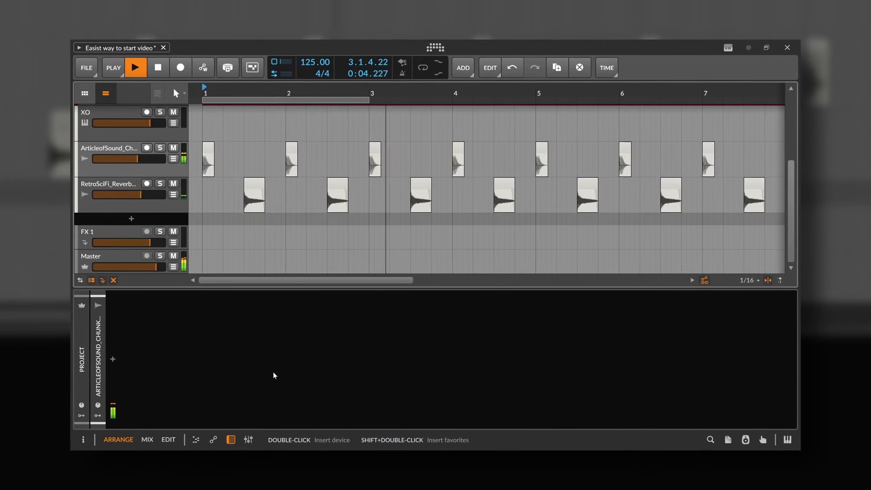
Stop playback of the drum pattern.
{"action": "key", "text": "space"}
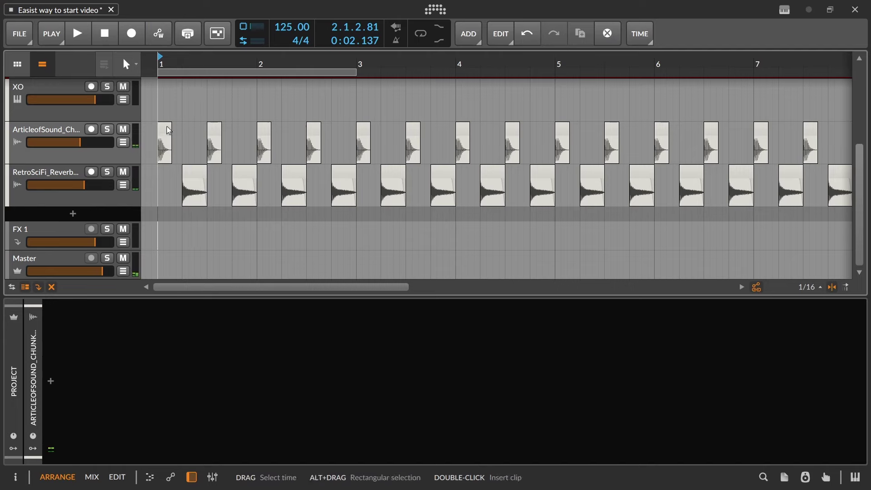
Shift the ArticleofSound clip later in the arranger and play it back.
{"action": "left_click_drag", "start_coordinate": [182, 132], "coordinate": [347, 131]}
{"action": "key", "text": "space"}
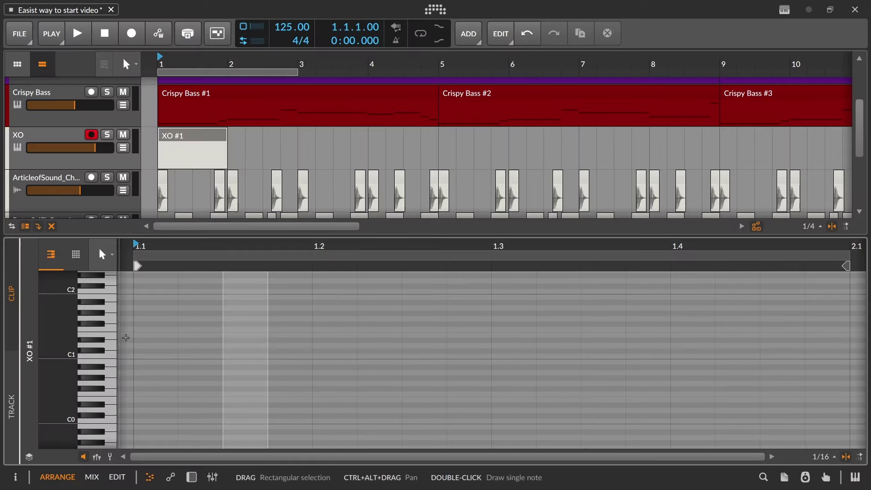
Draw a run of 1/16 hits at C1 in XO #1, one a semitone lower, and play it.
{"action": "double_click", "coordinate": [155, 334]}
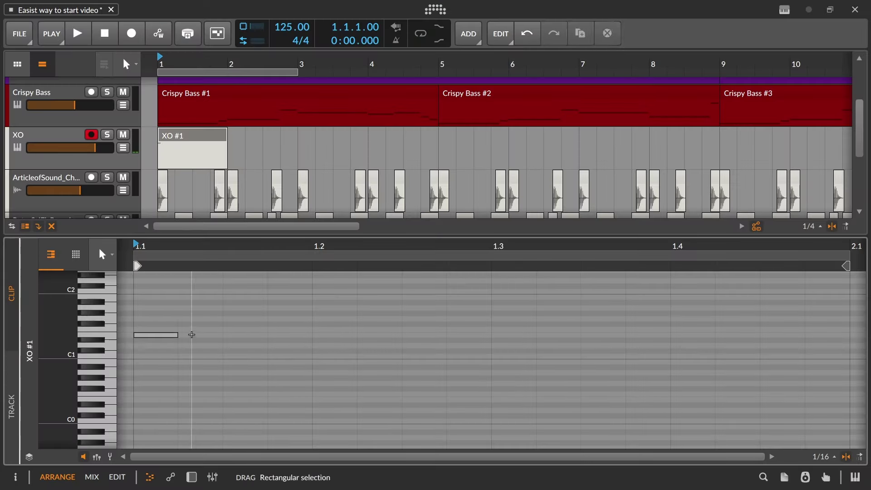
{"action": "double_click", "coordinate": [199, 334]}
{"action": "double_click", "coordinate": [245, 334]}
{"action": "double_click", "coordinate": [241, 324]}
{"action": "left_click_drag", "start_coordinate": [240, 330], "coordinate": [240, 329]}
{"action": "double_click", "coordinate": [290, 334]}
{"action": "double_click", "coordinate": [336, 334]}
{"action": "double_click", "coordinate": [380, 335]}
{"action": "double_click", "coordinate": [425, 334]}
{"action": "key", "text": "space"}
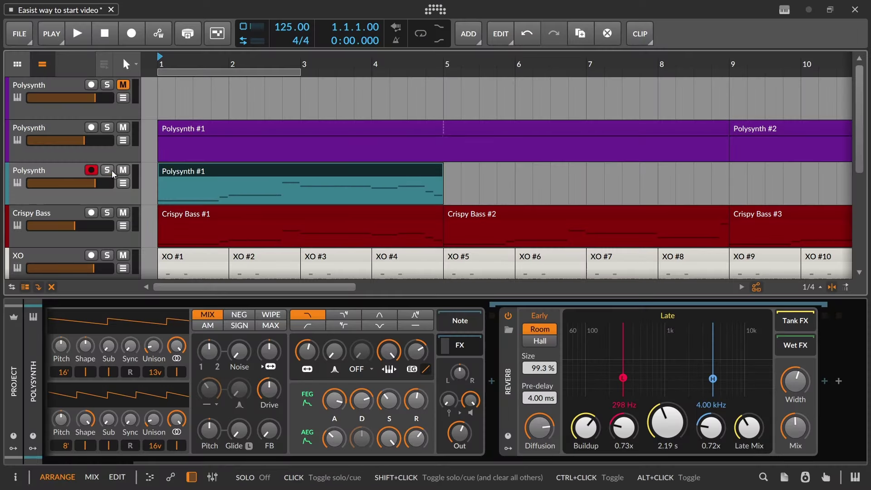
Solo the third Polysynth track, draw bar-1 D#4 and G4 notes, and drop bar 2's A#4 an octave.
{"action": "left_click", "coordinate": [109, 171]}
{"action": "key", "text": "space"}
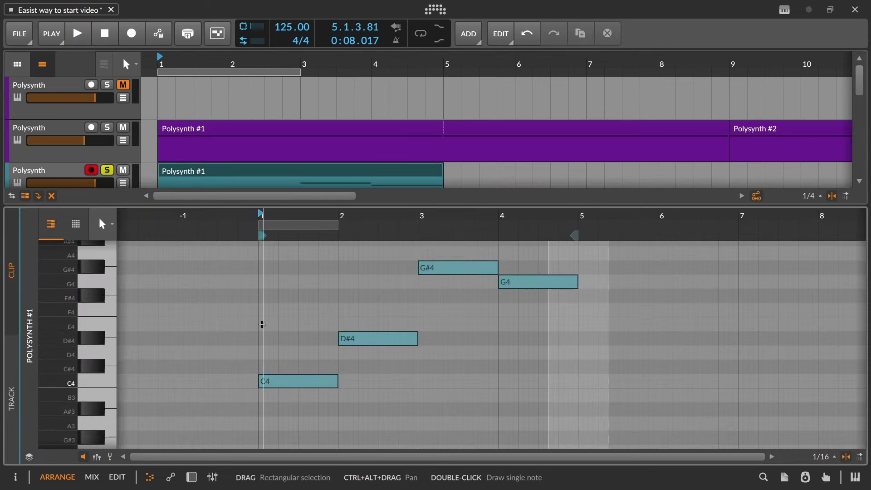
{"action": "double_click", "coordinate": [261, 324]}
{"action": "double_click", "coordinate": [264, 285]}
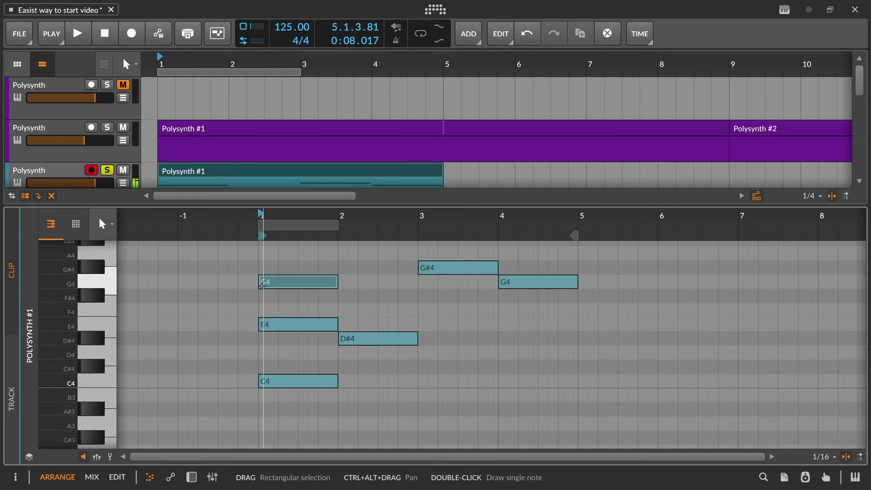
{"action": "left_click_drag", "start_coordinate": [283, 338], "coordinate": [283, 337]}
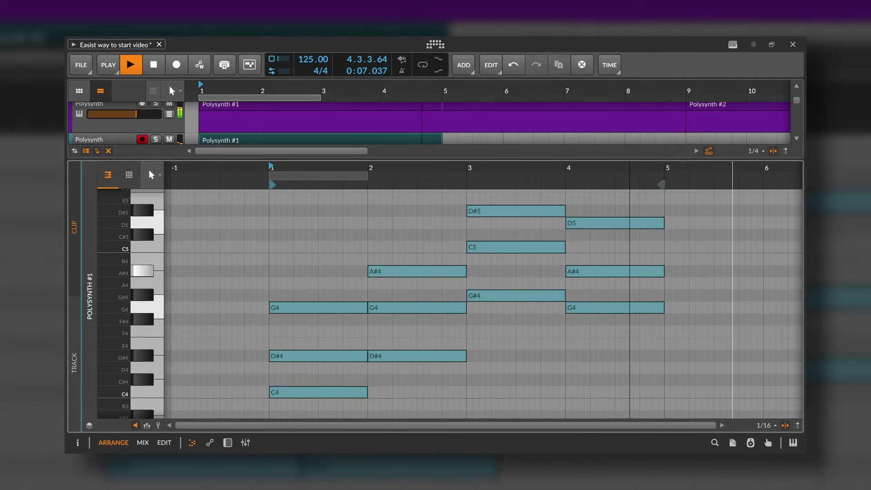
{"action": "key", "text": "space"}
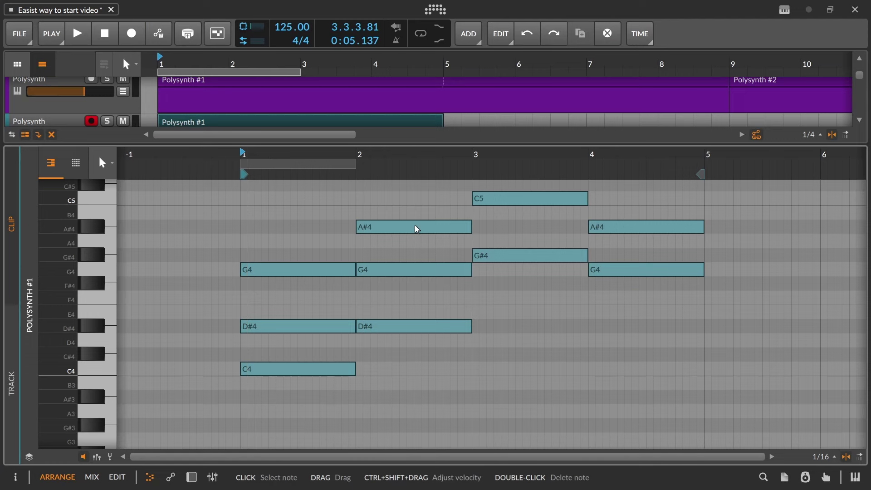
{"action": "left_click_drag", "start_coordinate": [417, 229], "coordinate": [415, 397]}
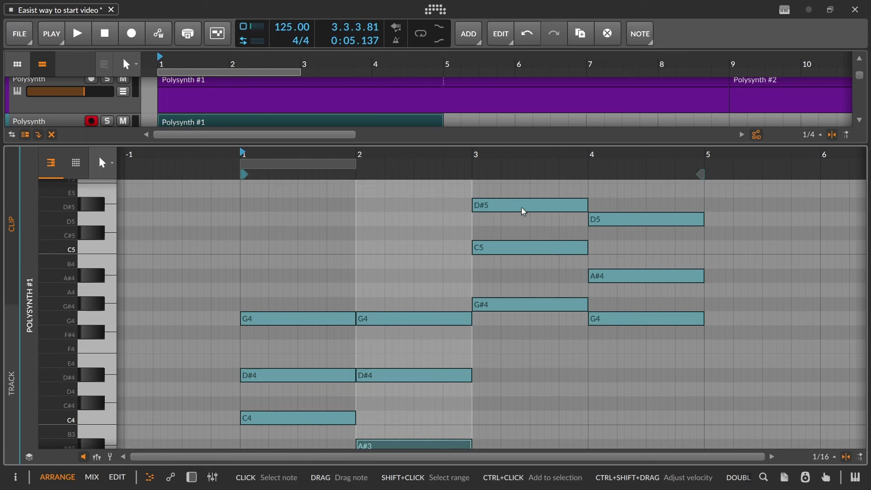
Add D#4, F4 and a bar-1 A#4 to the chords, then play from bar 1.
{"action": "left_click_drag", "start_coordinate": [521, 208], "coordinate": [525, 373]}
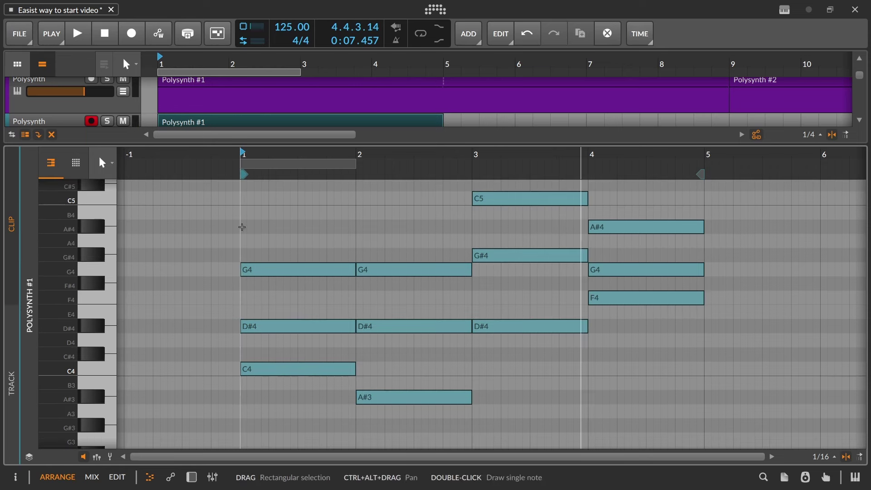
{"action": "double_click", "coordinate": [243, 227]}
{"action": "left_click", "coordinate": [641, 398]}
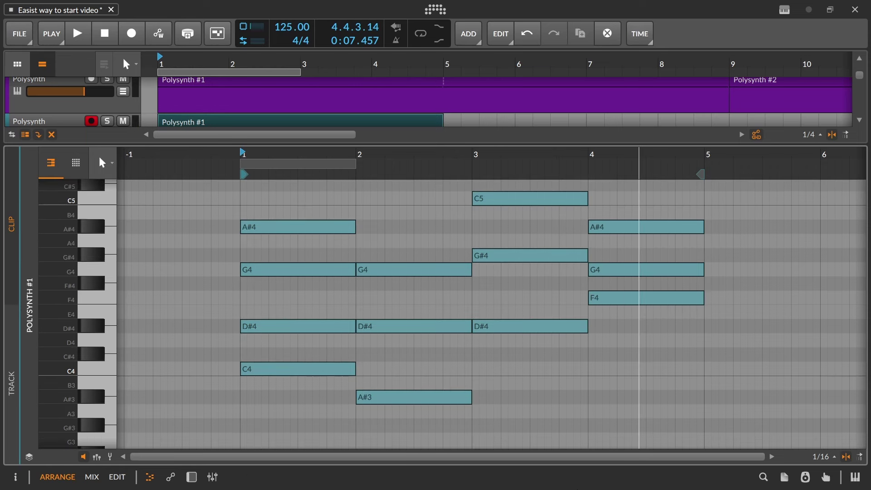
{"action": "key", "text": "space"}
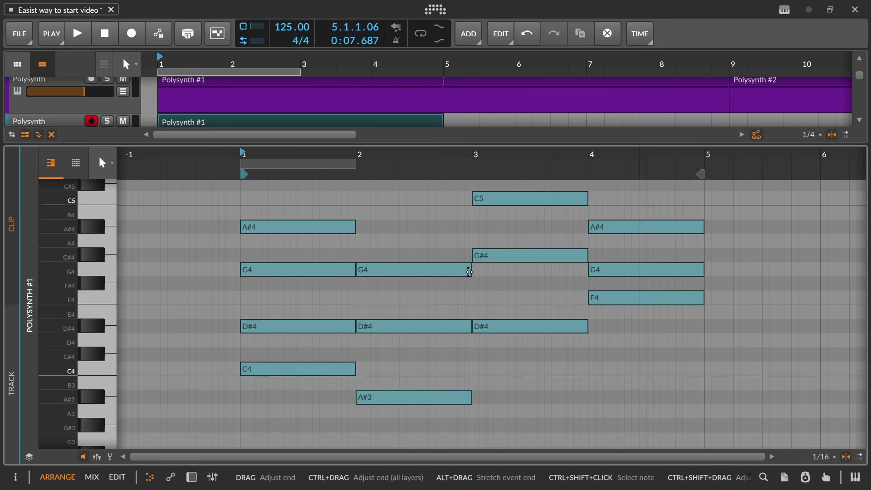
Shorten the bar-2 G4 chord note so G#4 starts mid-bar 2.
{"action": "left_click_drag", "start_coordinate": [471, 270], "coordinate": [450, 252]}
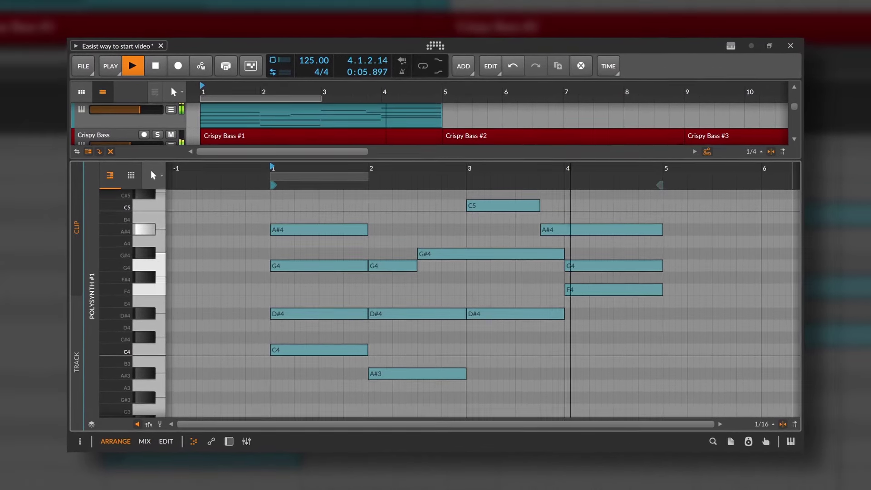
Stop playback after hearing the four-bar Polysynth #1 chord clip.
{"action": "key", "text": "space"}
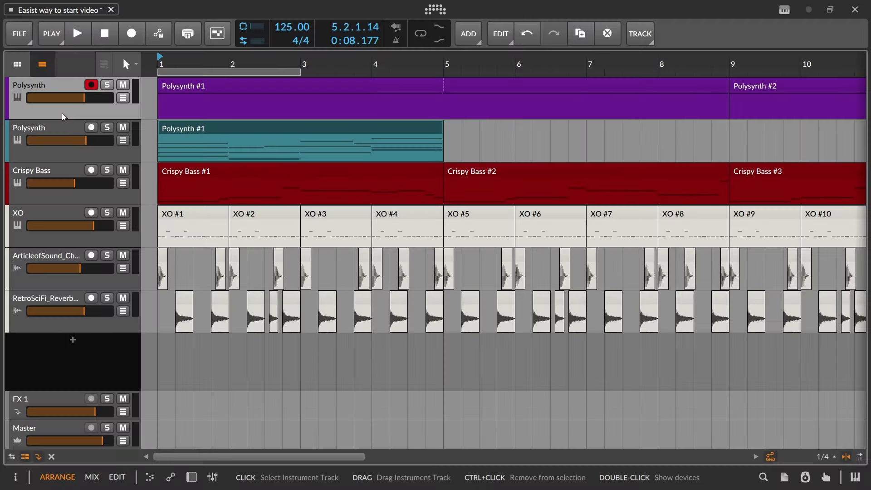
Delete the extra purple Polysynth track.
{"action": "key", "text": "Delete"}
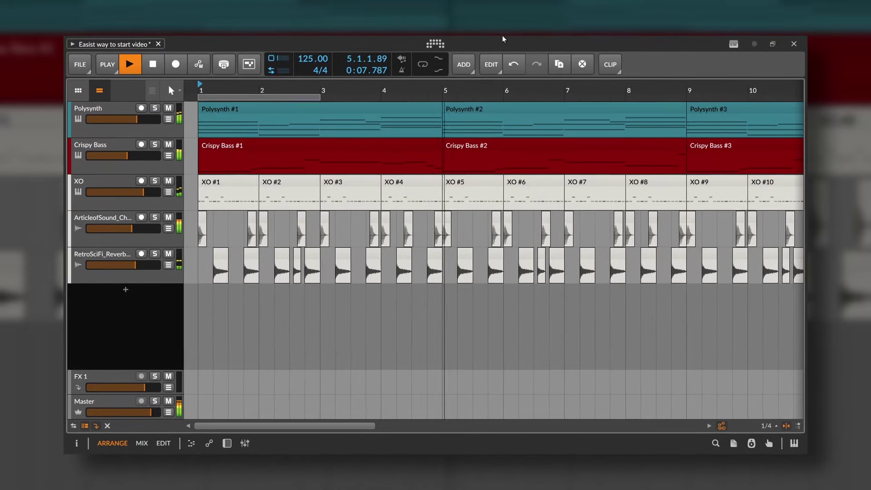
Stop the arrangement after hearing the chords repeated on Polysynth #2 and #3.
{"action": "key", "text": "space"}
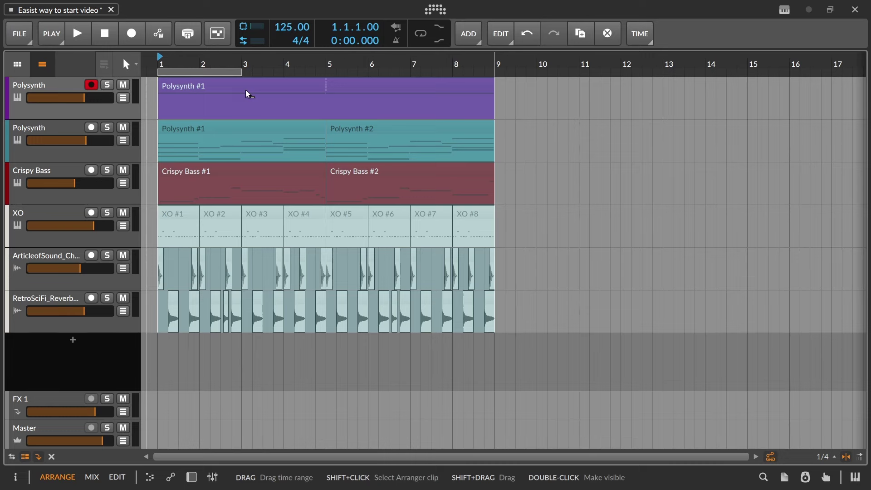
Duplicate bars 1–8 into bars 9–16, then delete the Polysynth clips in bars 1–8.
{"action": "key", "text": "ctrl+d"}
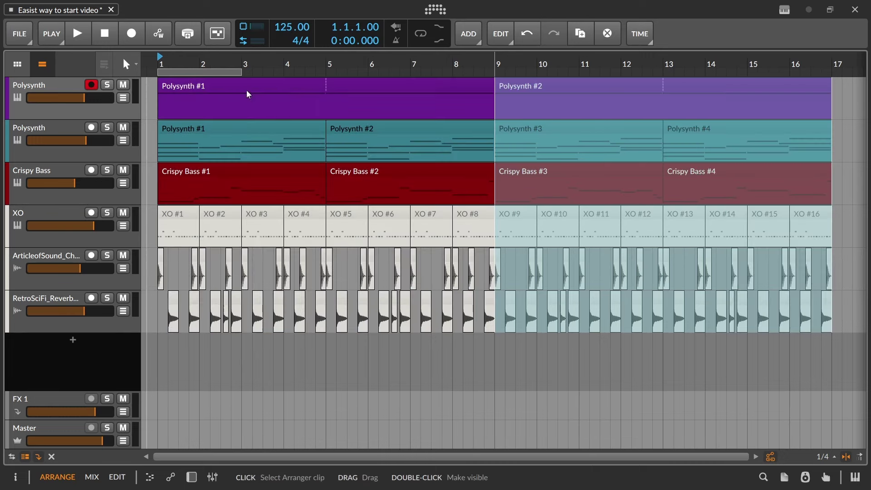
{"action": "left_click", "coordinate": [498, 380]}
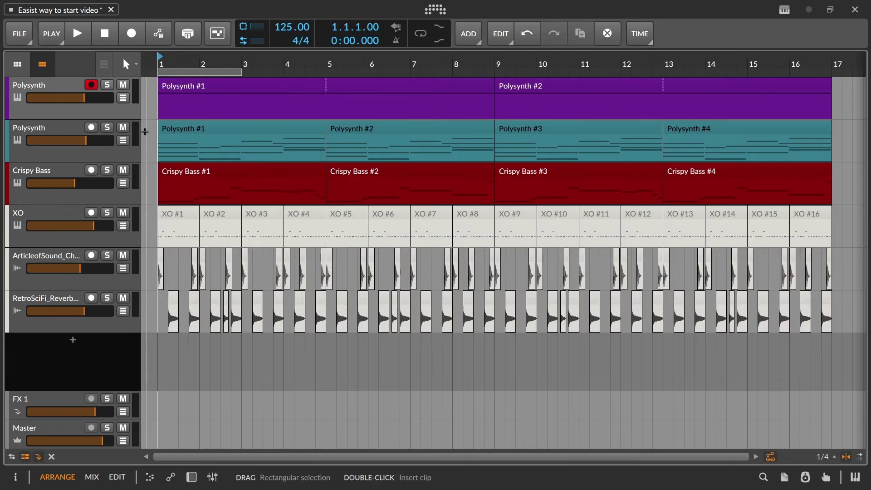
{"action": "left_click_drag", "start_coordinate": [380, 122], "coordinate": [145, 78]}
{"action": "key", "text": "Delete"}
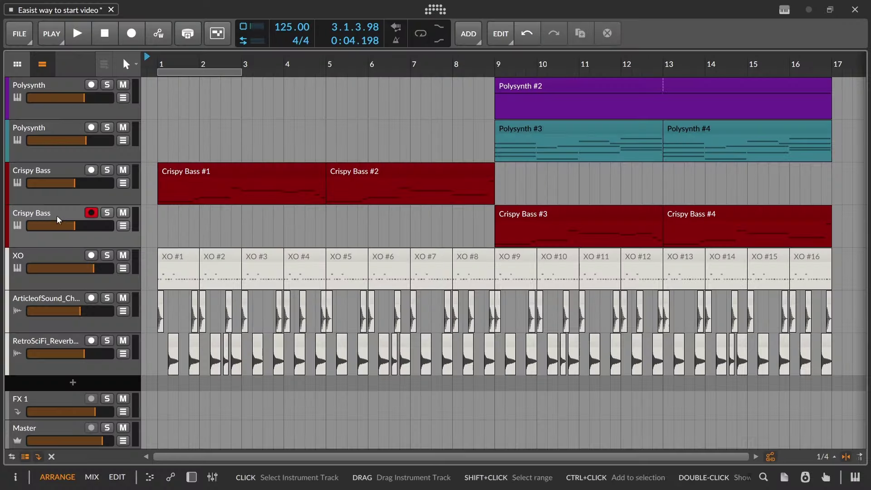
Show the upper Crispy Bass track's synth and move a RetroSciFi hit earlier in the bar.
{"action": "double_click", "coordinate": [49, 198]}
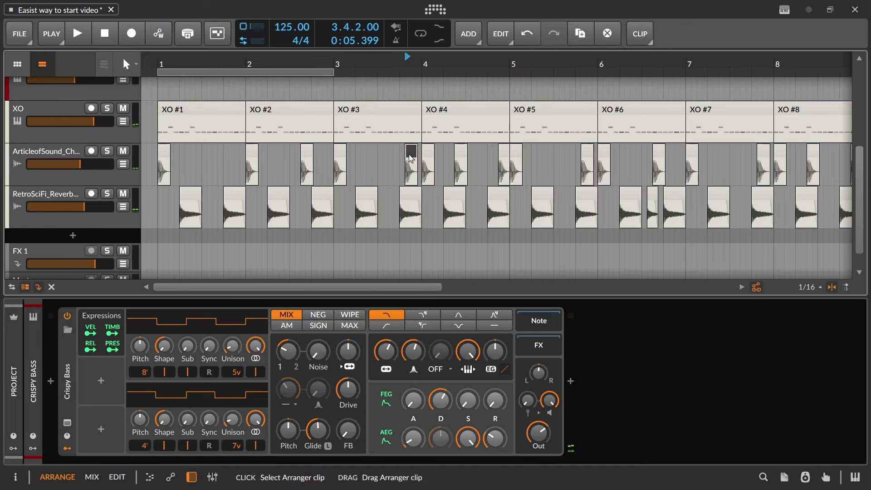
{"action": "left_click_drag", "start_coordinate": [411, 159], "coordinate": [391, 162]}
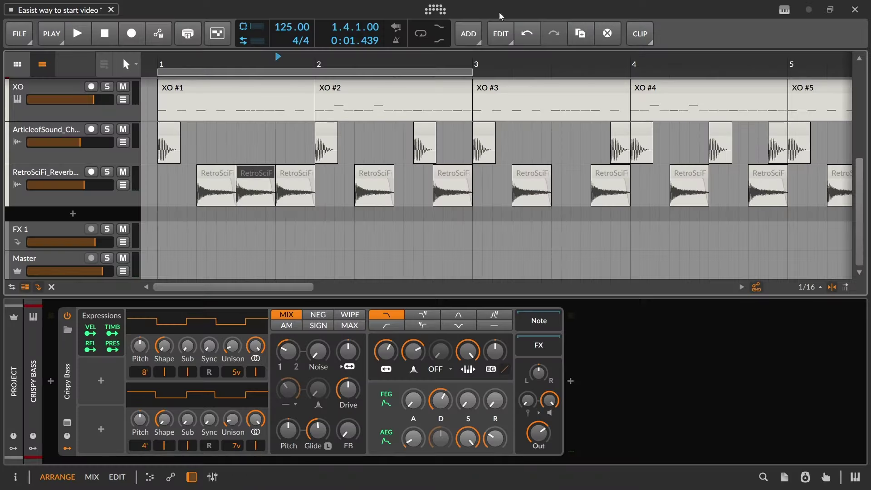
Open the CLIP menu of clip commands for the RetroSciFi hits.
{"action": "left_click", "coordinate": [635, 34]}
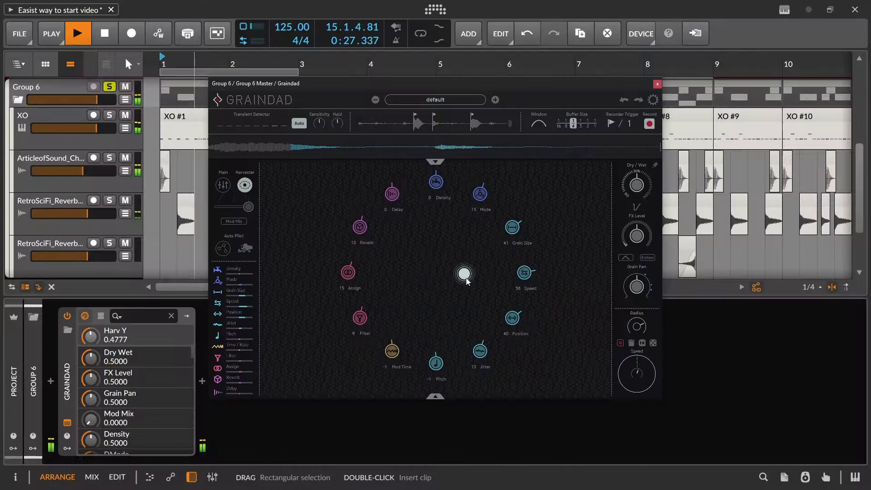
Move Graindad's XY puck on Group 6 and raise its Grain Size modulation amount.
{"action": "left_click_drag", "start_coordinate": [467, 281], "coordinate": [452, 270]}
{"action": "left_click_drag", "start_coordinate": [512, 228], "coordinate": [572, 226]}
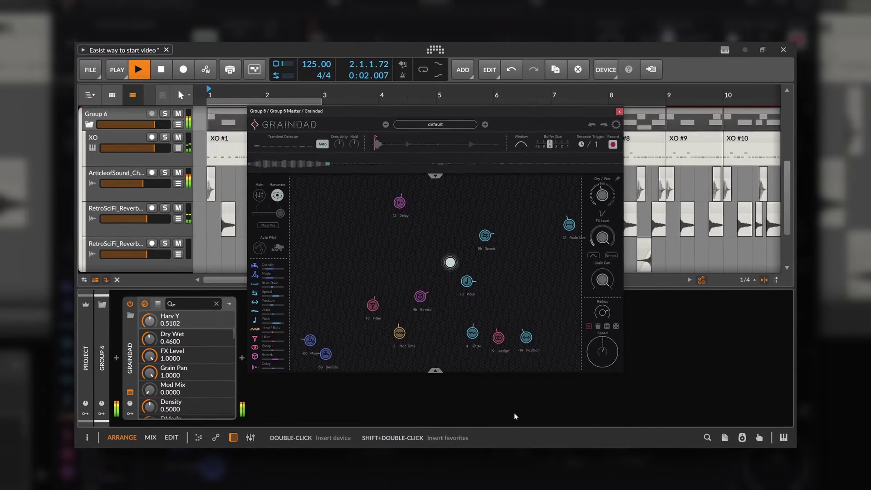
Drag Graindad's Assign node toward Reverb, then reposition it to vary the modulation.
{"action": "left_click_drag", "start_coordinate": [498, 338], "coordinate": [599, 378]}
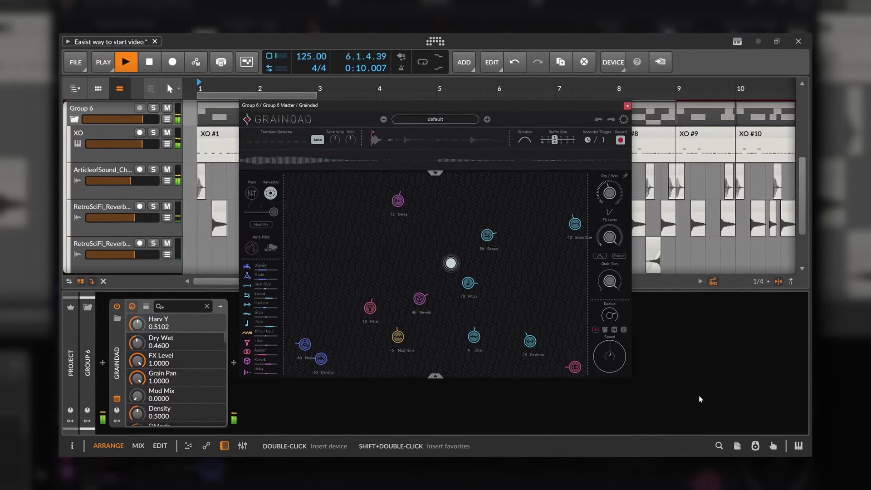
{"action": "left_click_drag", "start_coordinate": [574, 367], "coordinate": [556, 307]}
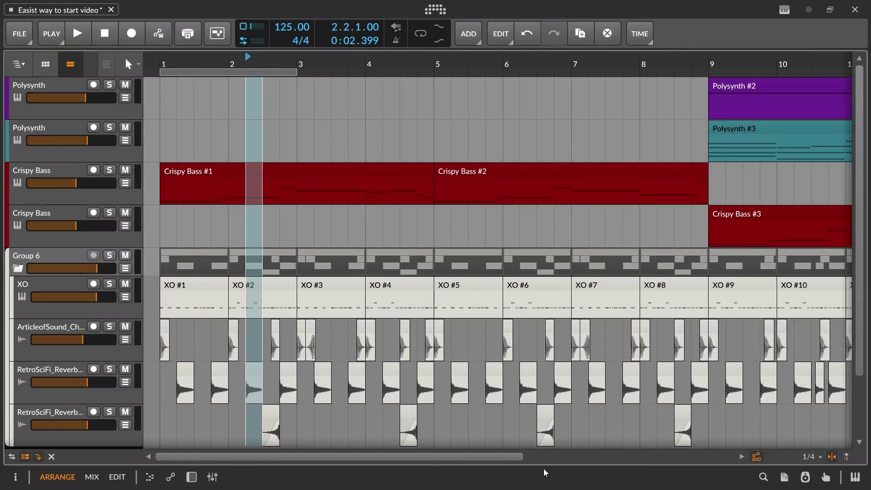
Start playback of the full 16-bar arrangement.
{"action": "key", "text": "space"}
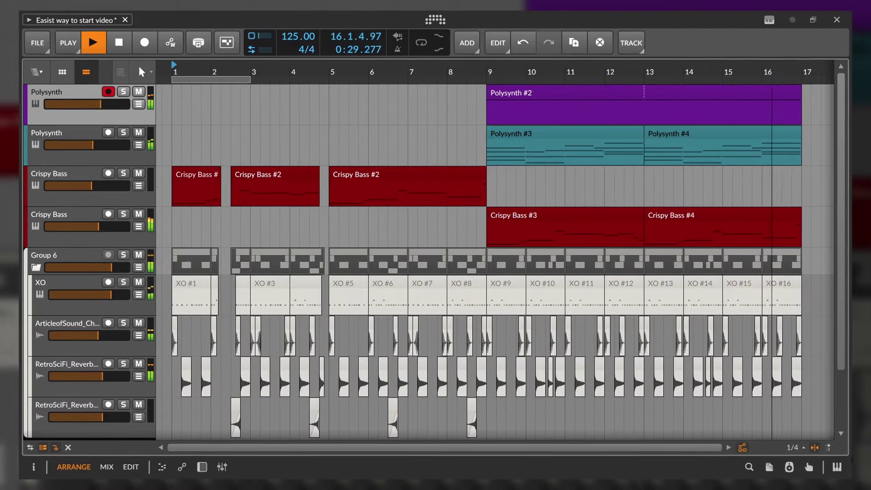
Stop the transport once playback passes the end of bar 16.
{"action": "key", "text": "space"}
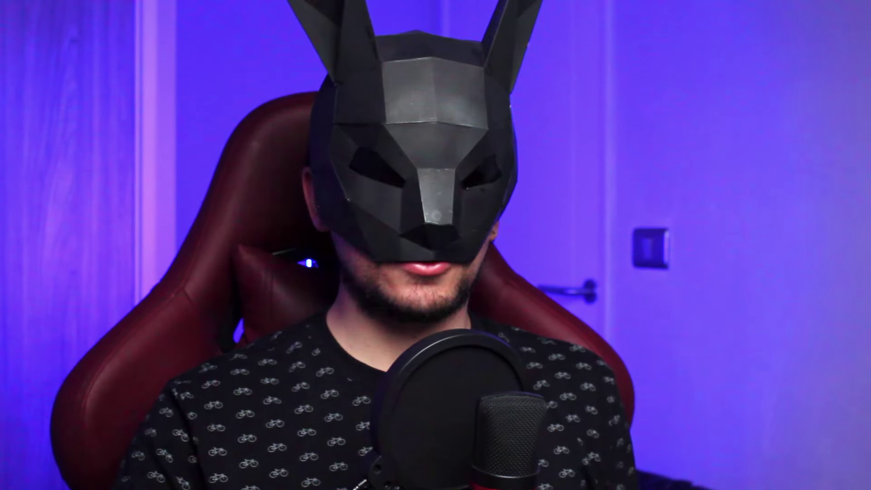